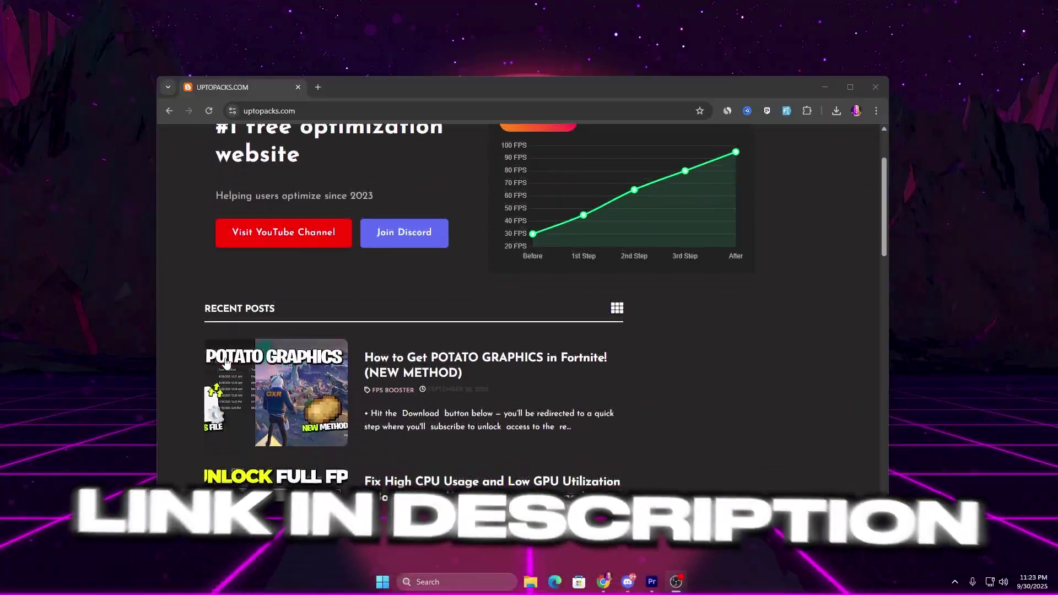
Step: Find the Mz CPU Accelerator desktop shortcut and run it as administrator
{"action": "scroll", "coordinate": [226, 363], "scroll_direction": "down", "scroll_amount": 3}
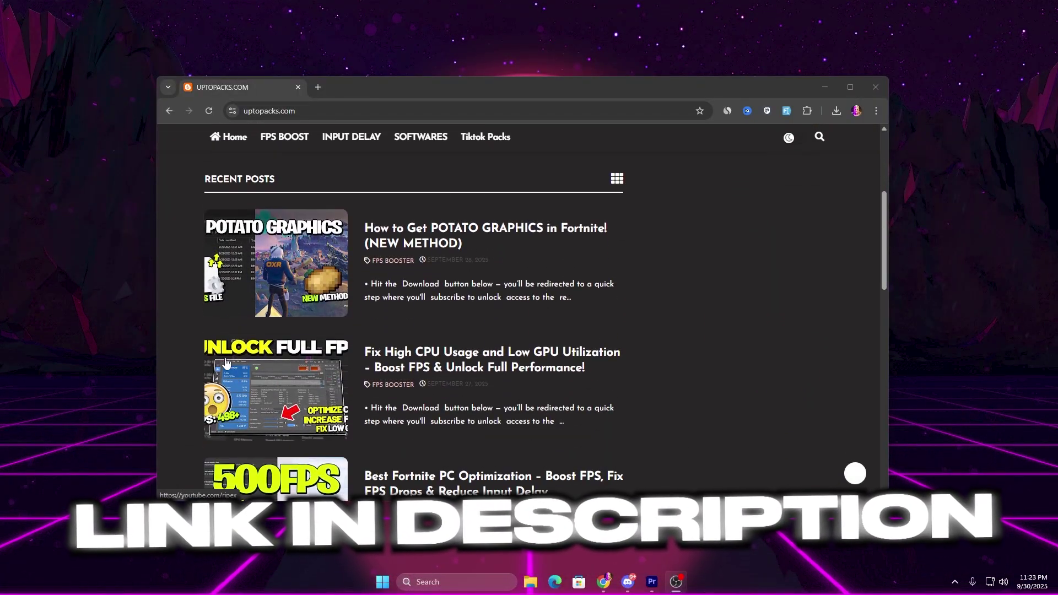
{"action": "scroll", "coordinate": [225, 363], "scroll_direction": "down", "scroll_amount": 5}
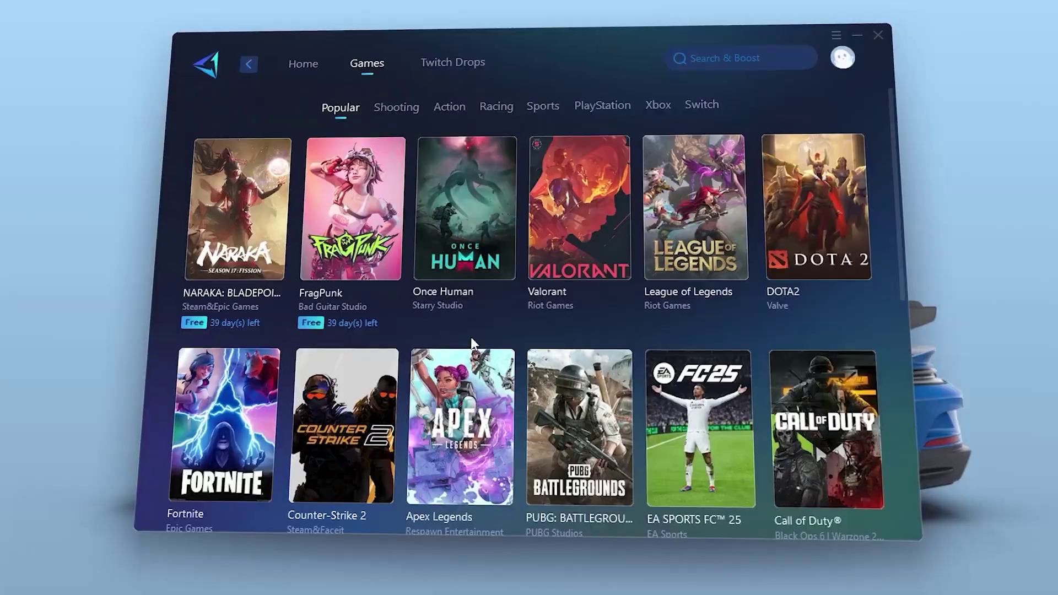
{"action": "scroll", "coordinate": [471, 337], "scroll_direction": "down", "scroll_amount": 5}
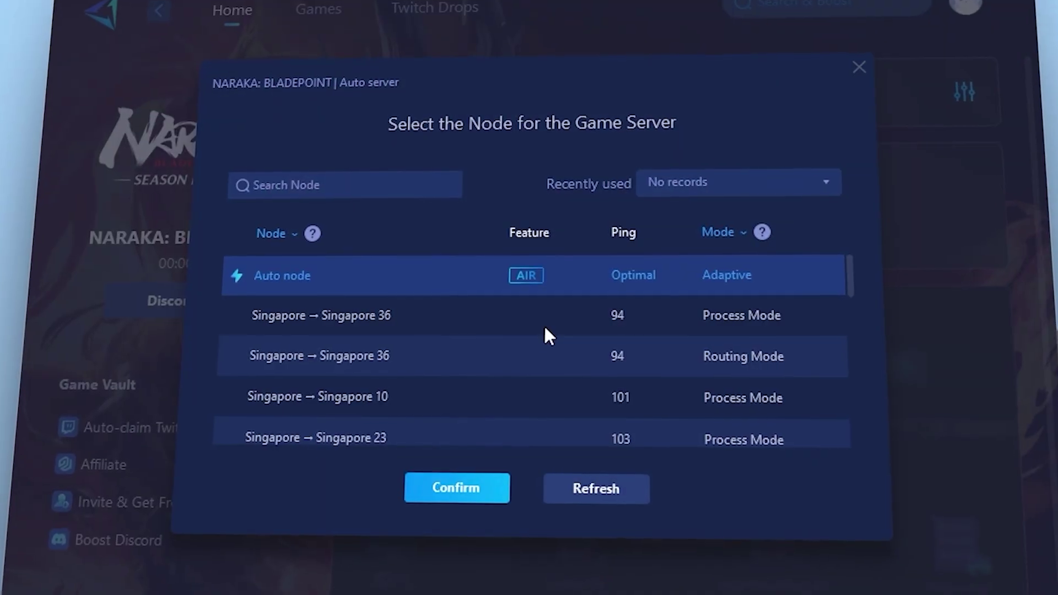
{"action": "scroll", "coordinate": [540, 327], "scroll_direction": "down", "scroll_amount": 3}
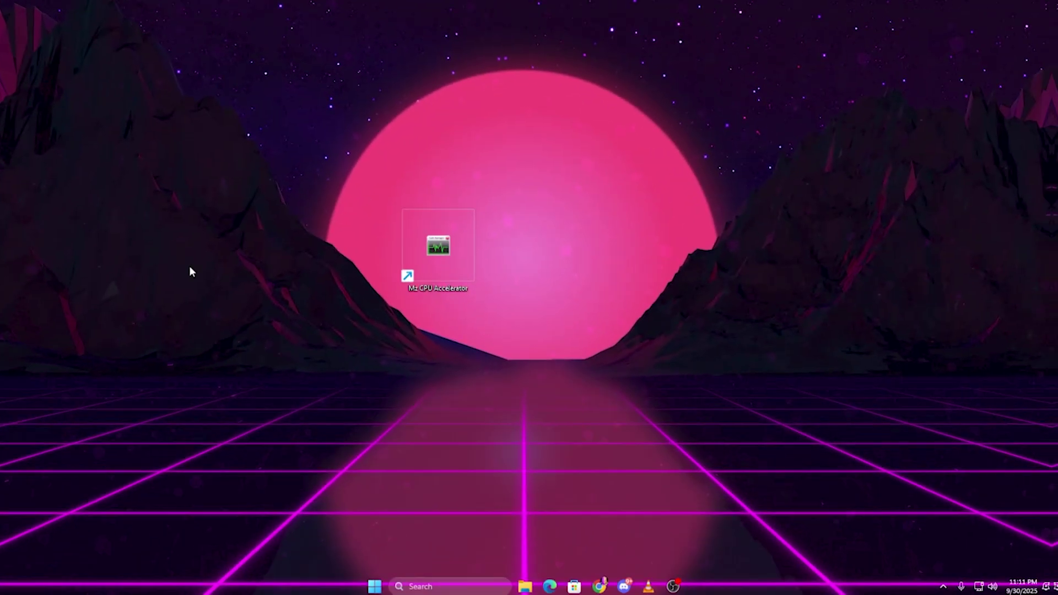
{"action": "left_click_drag", "start_coordinate": [297, 178], "coordinate": [561, 315]}
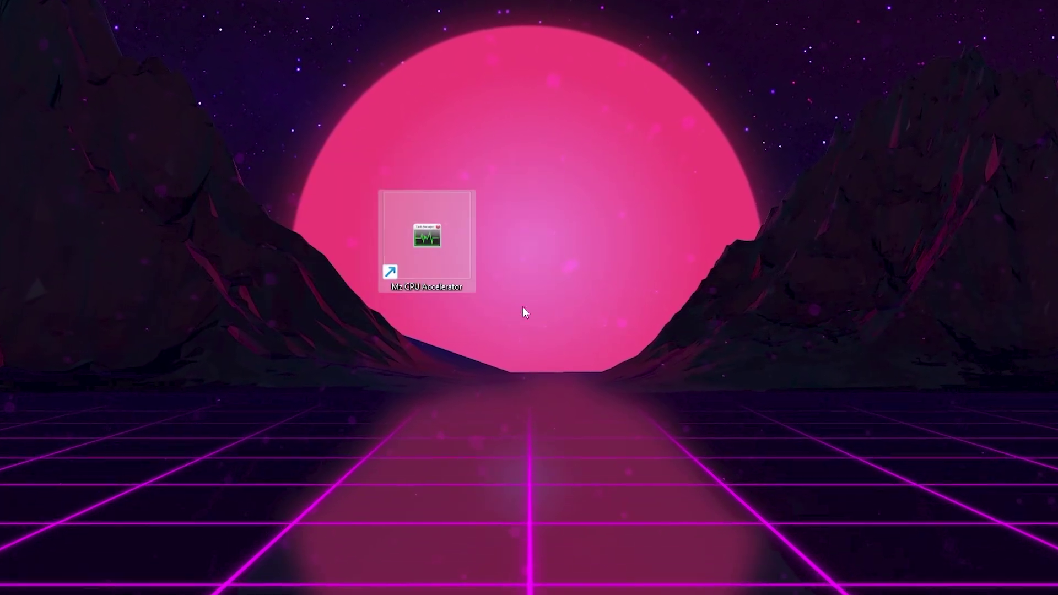
{"action": "right_click", "coordinate": [414, 209]}
{"action": "left_click", "coordinate": [474, 325]}
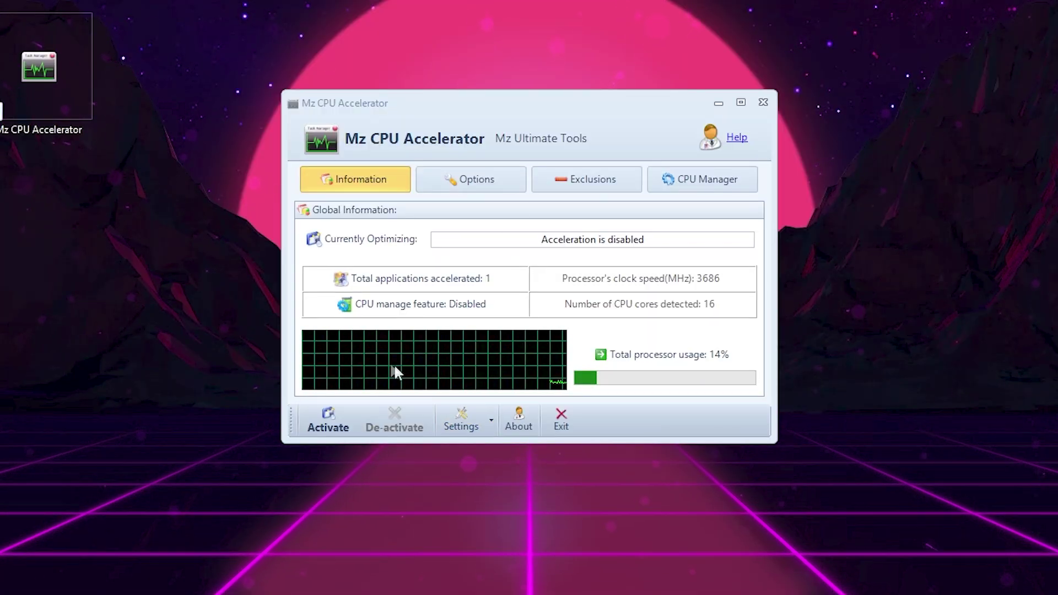
Step: Focus the Mz CPU Accelerator window and activate CPU acceleration
{"action": "left_click", "coordinate": [325, 426]}
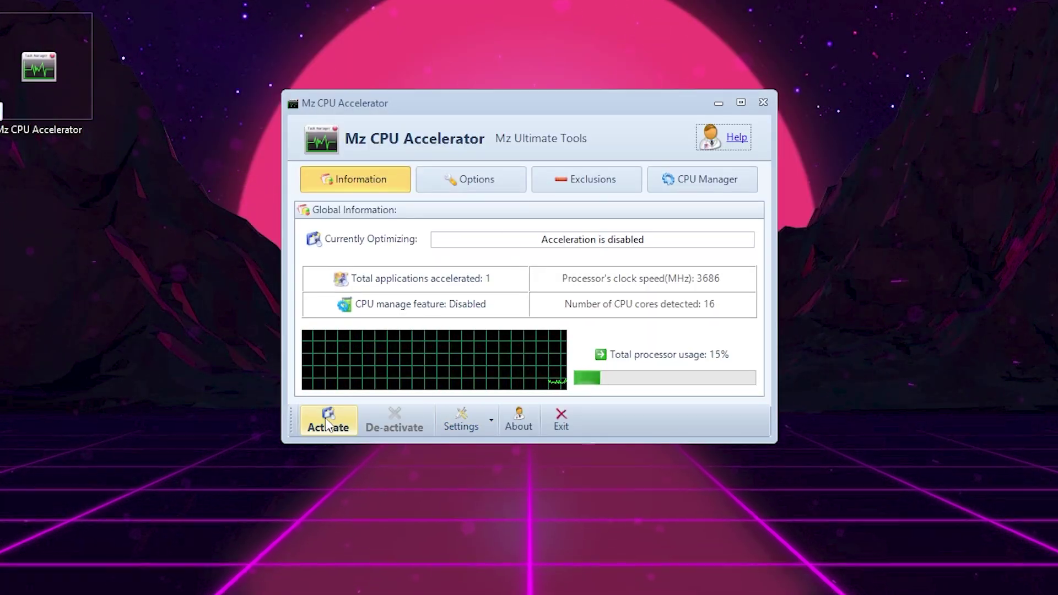
{"action": "left_click", "coordinate": [326, 424]}
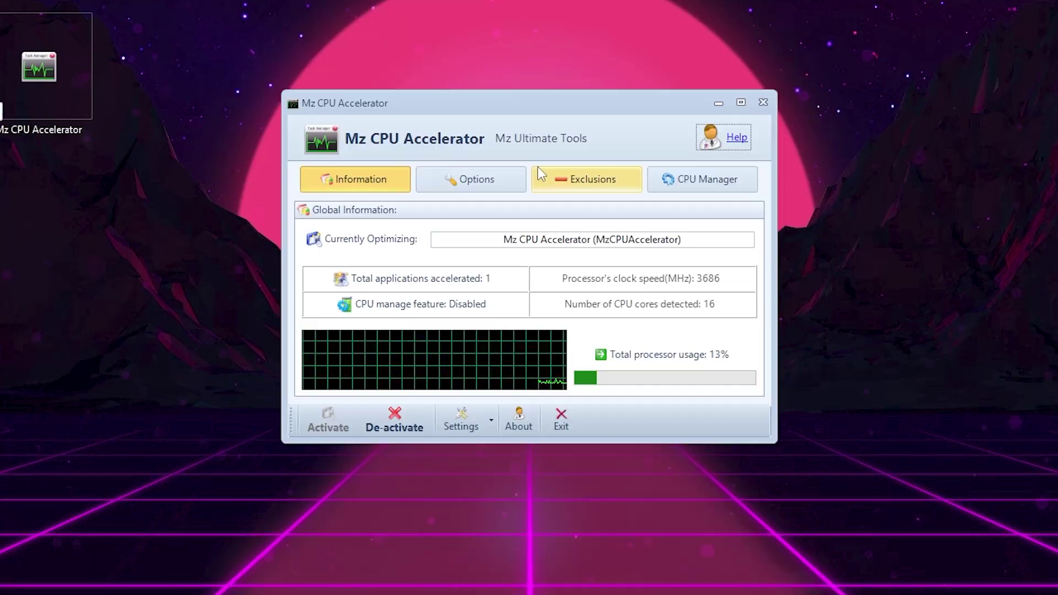
Step: Show the Options tab, where Priority Level is set to Realtime
{"action": "left_click", "coordinate": [476, 186]}
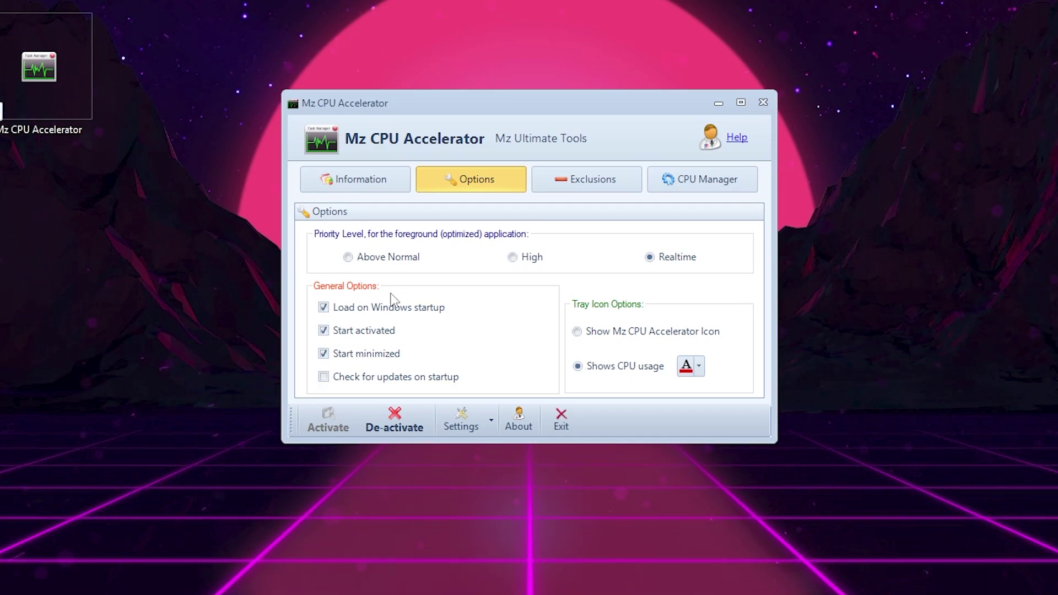
Step: Add the vlc process to the Exclusions list alongside wmplayer, then select its new entry
{"action": "left_click", "coordinate": [606, 176]}
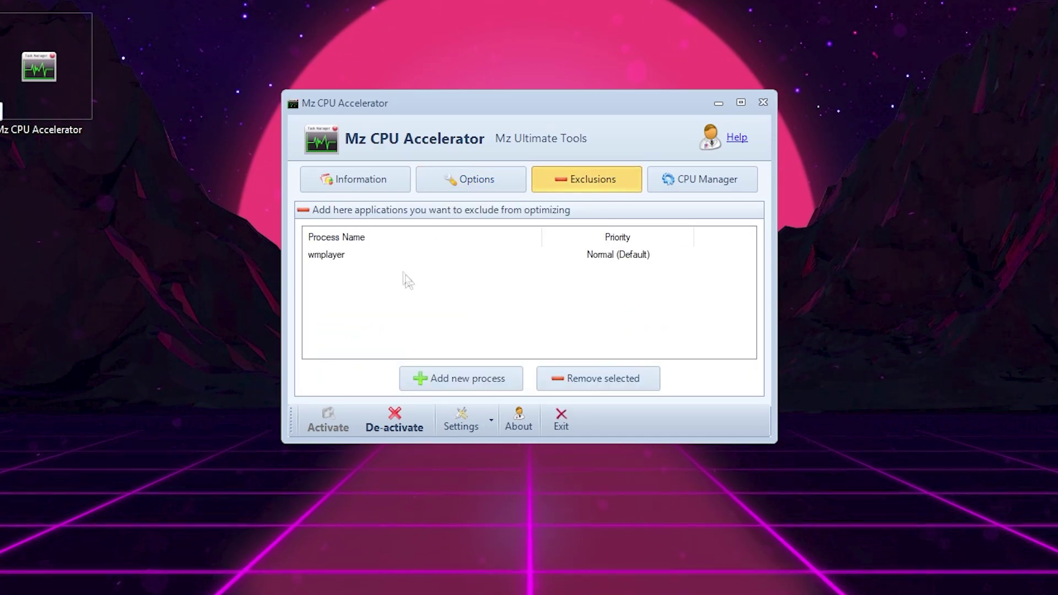
{"action": "left_click", "coordinate": [476, 382]}
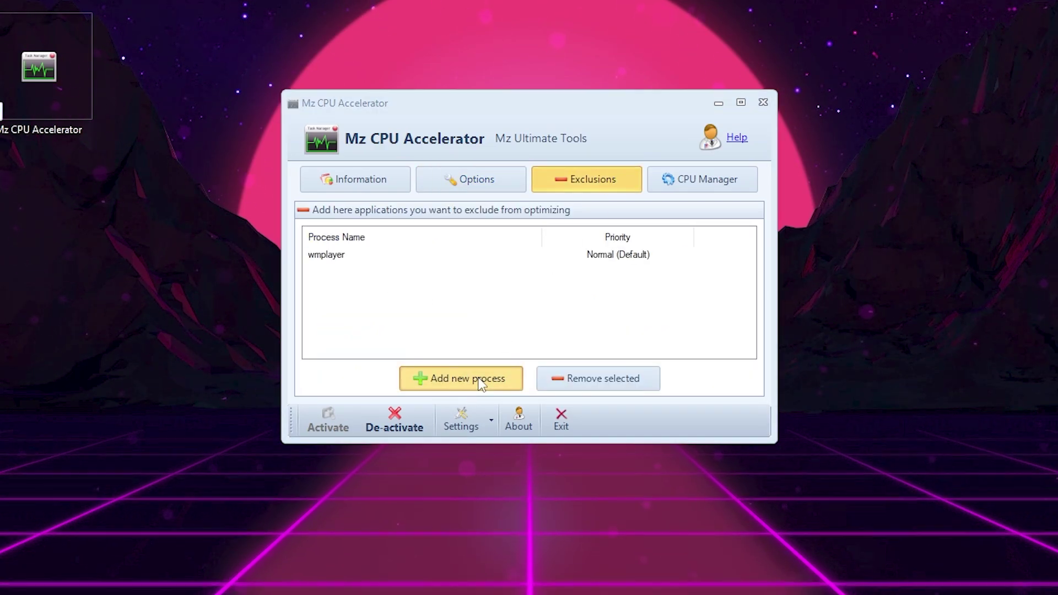
{"action": "scroll", "coordinate": [428, 331], "scroll_direction": "down", "scroll_amount": 14}
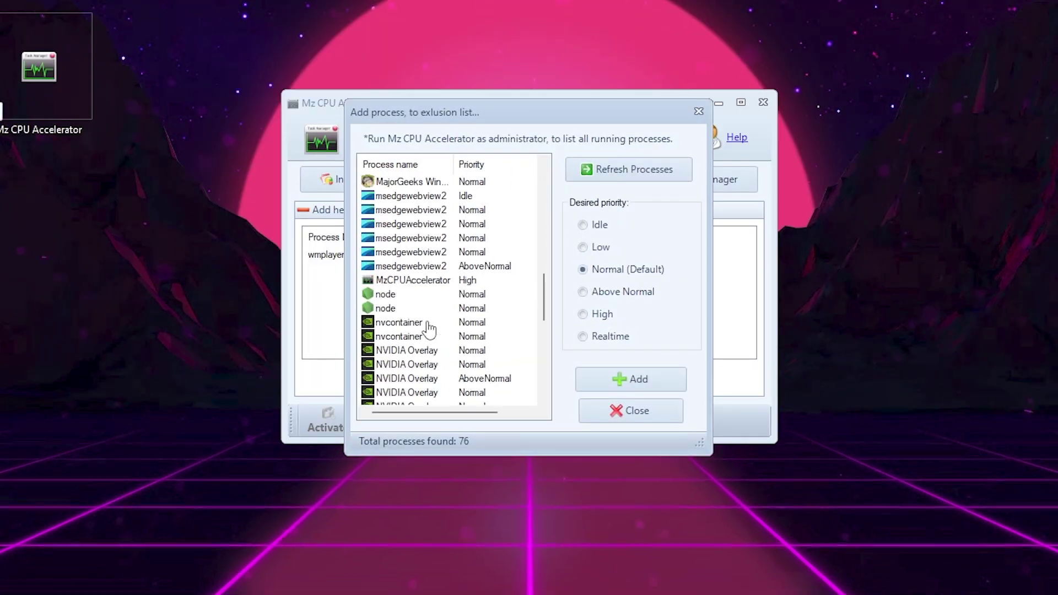
{"action": "scroll", "coordinate": [487, 295], "scroll_direction": "down", "scroll_amount": 5}
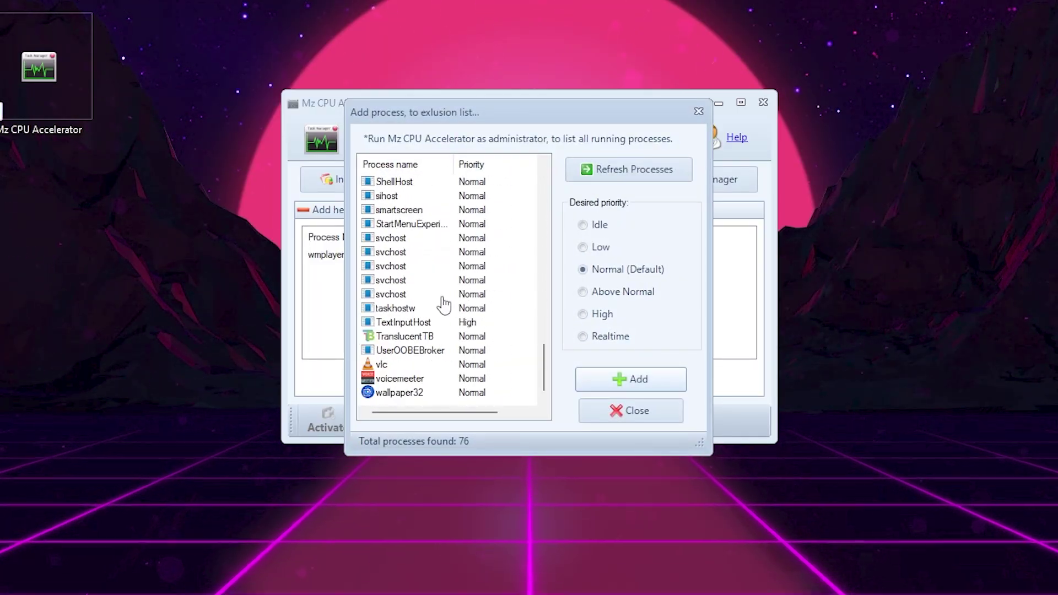
{"action": "left_click", "coordinate": [388, 365]}
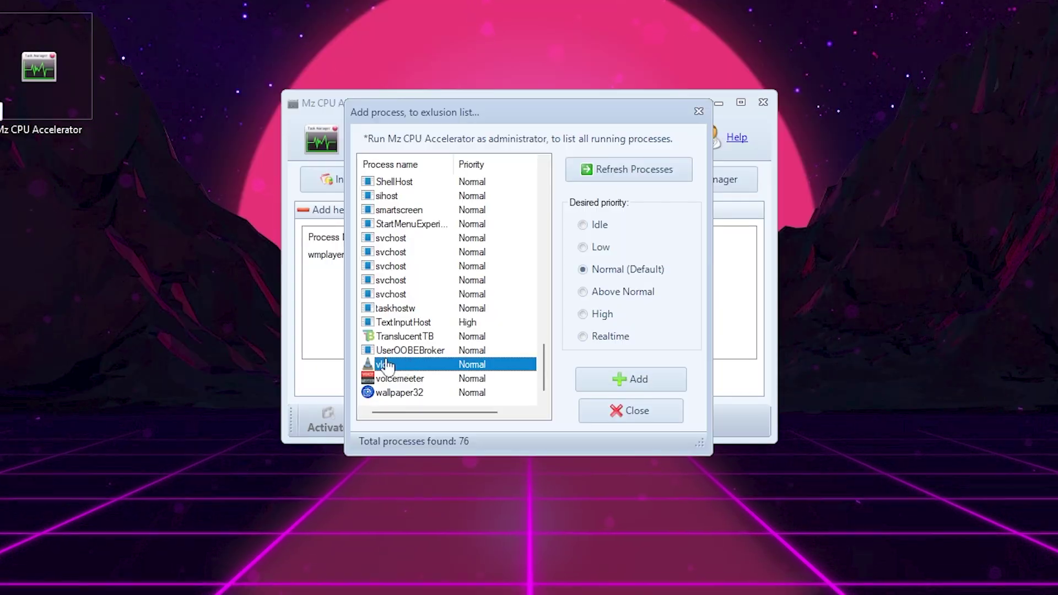
{"action": "left_click", "coordinate": [612, 382]}
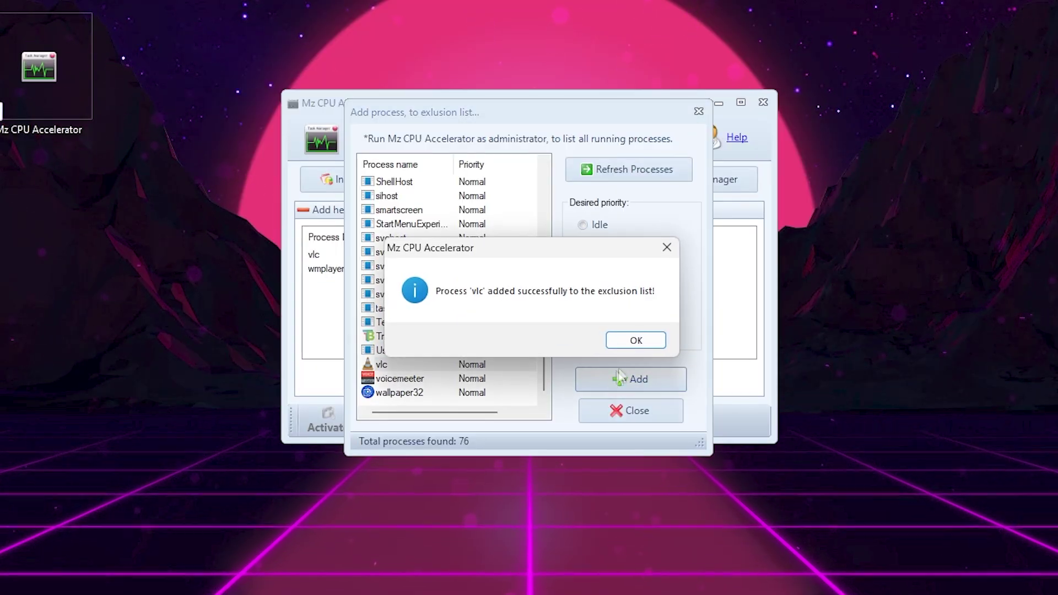
{"action": "left_click", "coordinate": [629, 339]}
{"action": "left_click", "coordinate": [622, 408]}
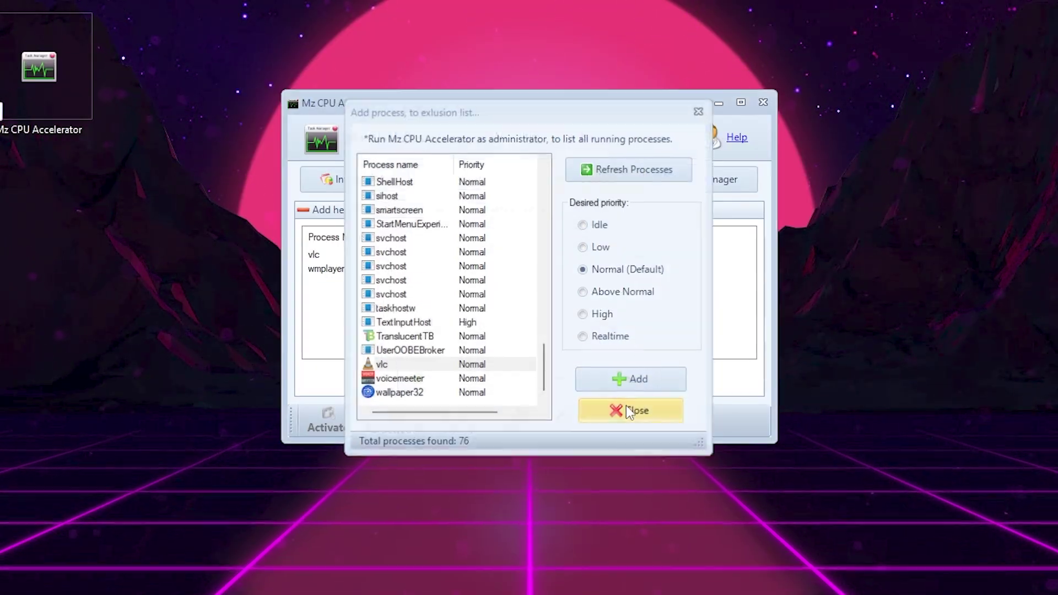
{"action": "left_click", "coordinate": [325, 255]}
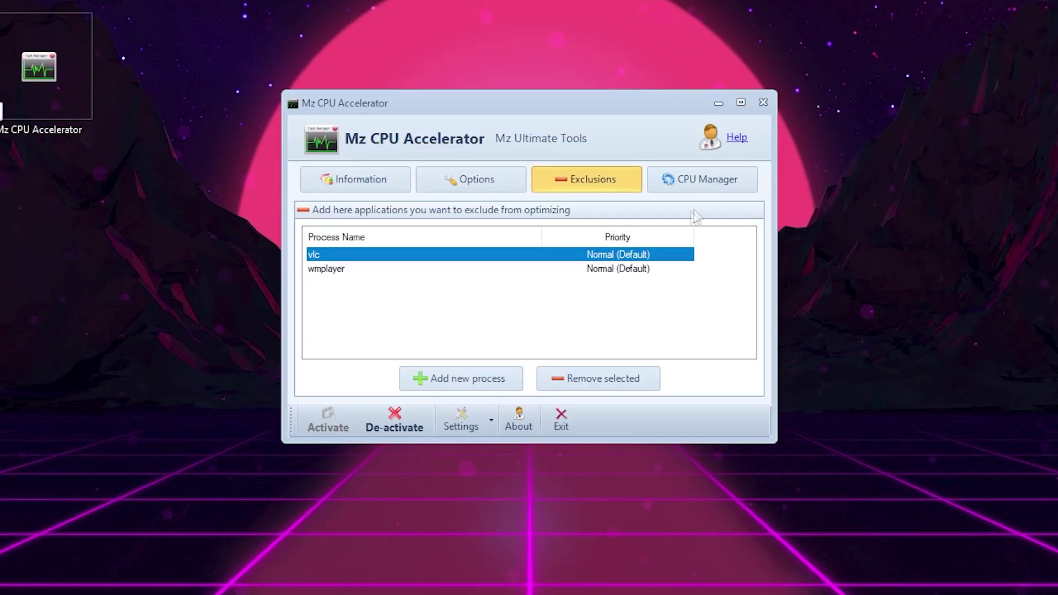
Step: In CPU Manager, start adding a process and refresh the empty process list
{"action": "left_click", "coordinate": [711, 187]}
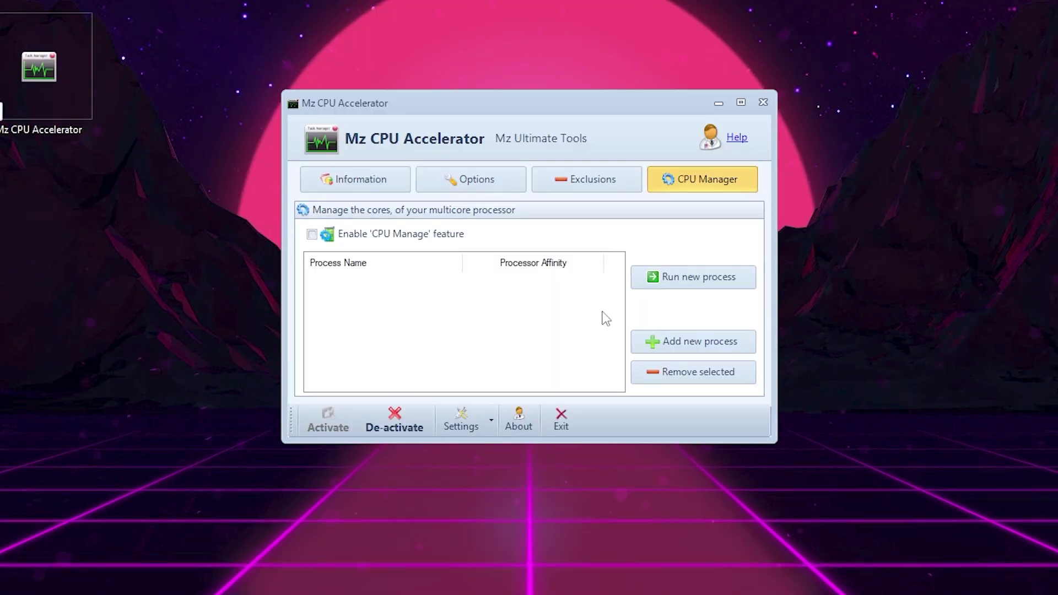
{"action": "left_click", "coordinate": [678, 348]}
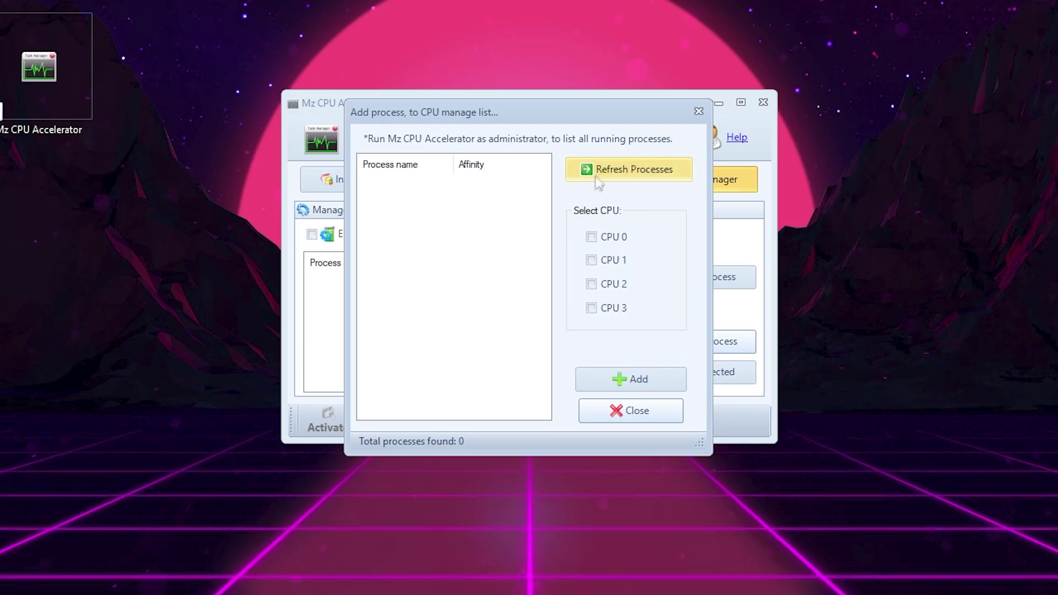
{"action": "left_click", "coordinate": [632, 178]}
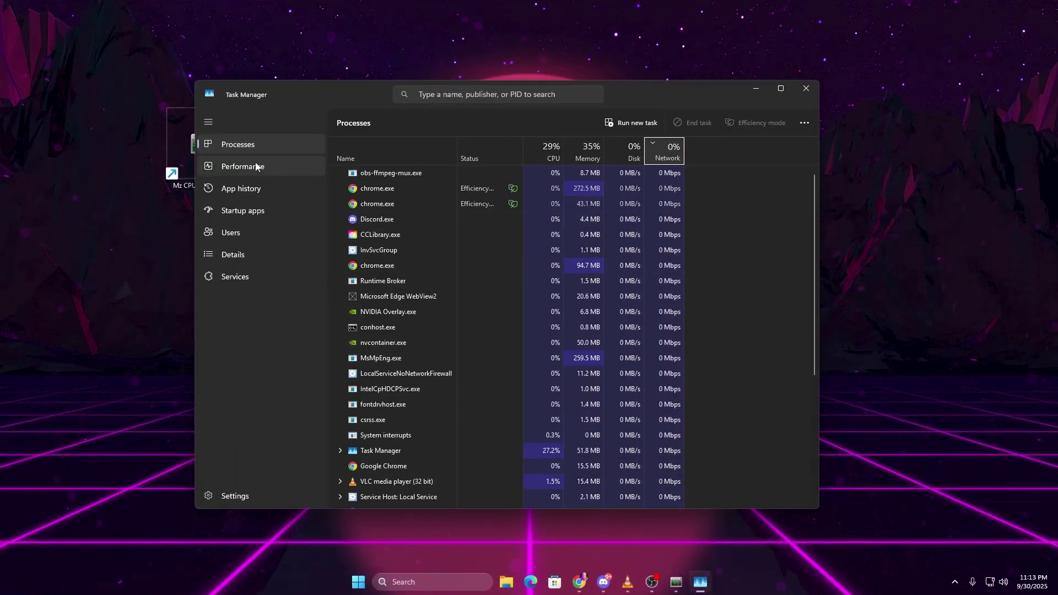
Step: Show Task Manager's Performance page for the i5-12600K CPU graph
{"action": "left_click", "coordinate": [244, 167]}
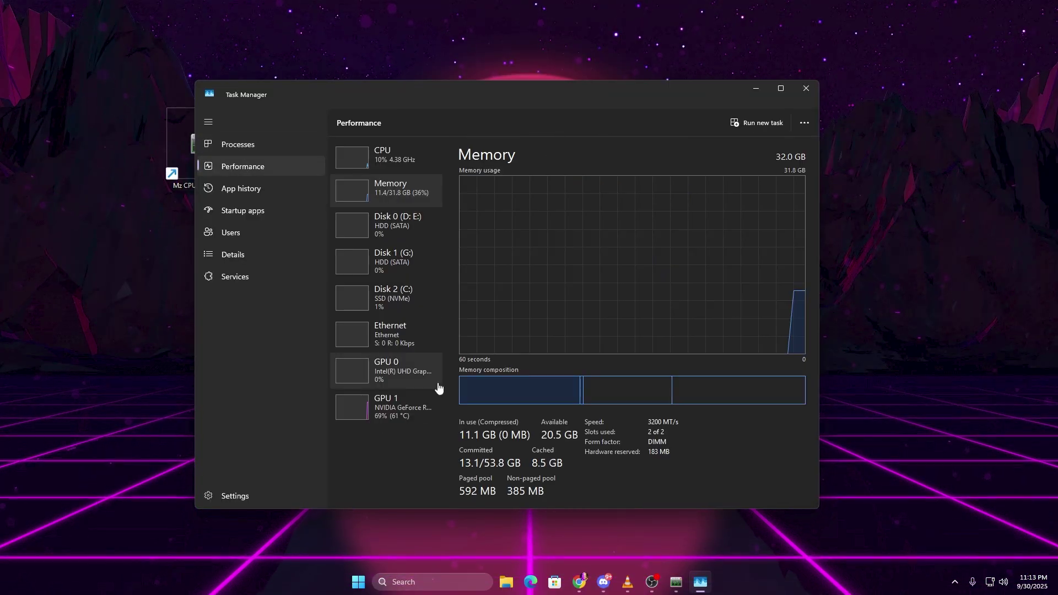
{"action": "left_click", "coordinate": [380, 157]}
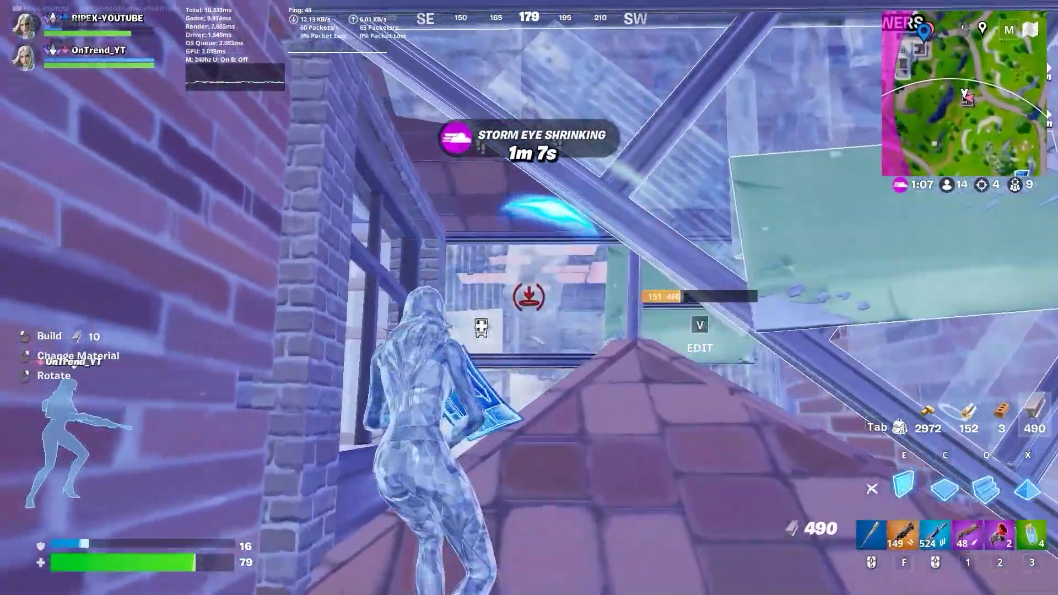
Step: Swap to the shotgun and pickaxe in Fortnite, then launch GearUP Booster from the desktop
{"action": "key", "text": "f"}
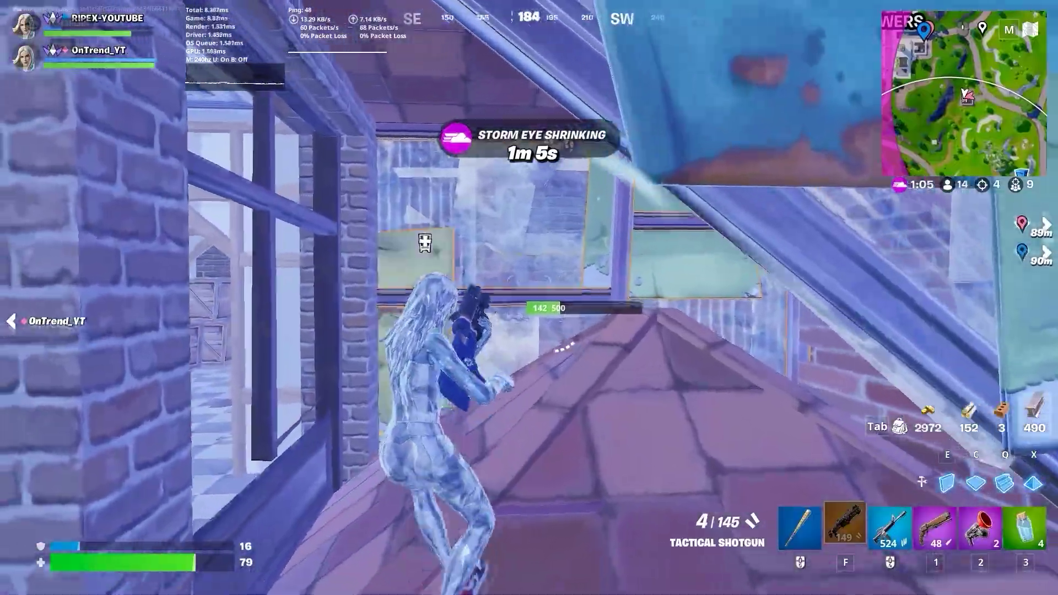
{"action": "key", "text": "q"}
{"action": "key", "text": "g"}
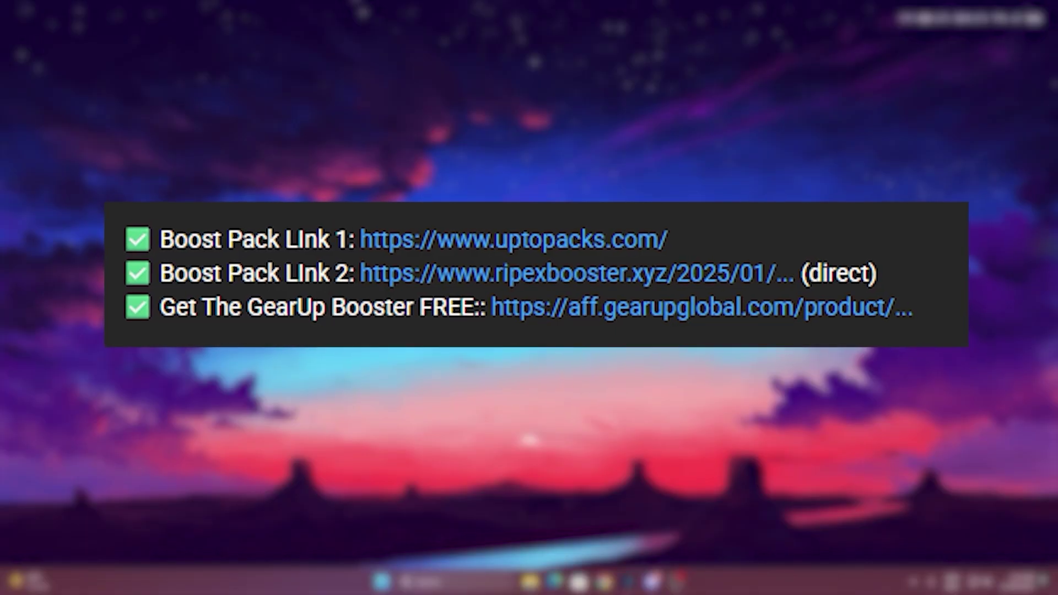
{"action": "double_click", "coordinate": [505, 270]}
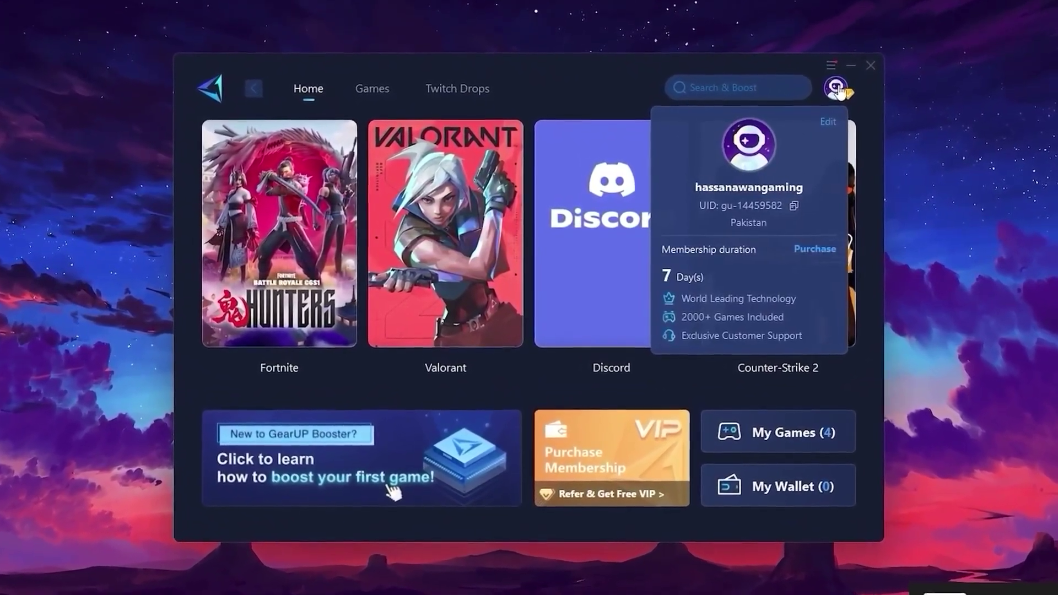
{"action": "mouse_move", "coordinate": [645, 143]}
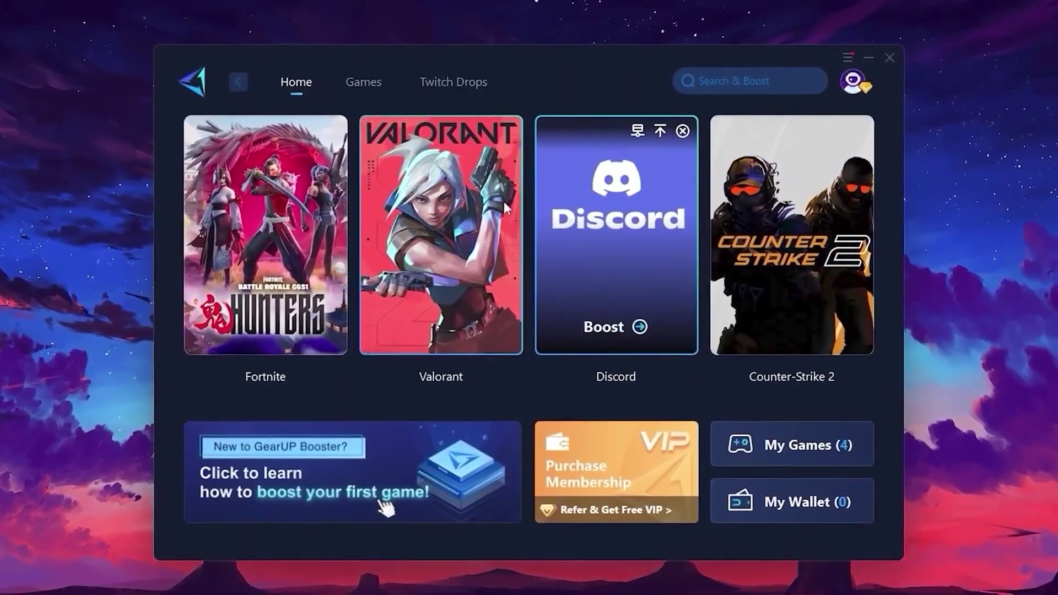
{"action": "mouse_move", "coordinate": [309, 183]}
{"action": "mouse_move", "coordinate": [806, 215]}
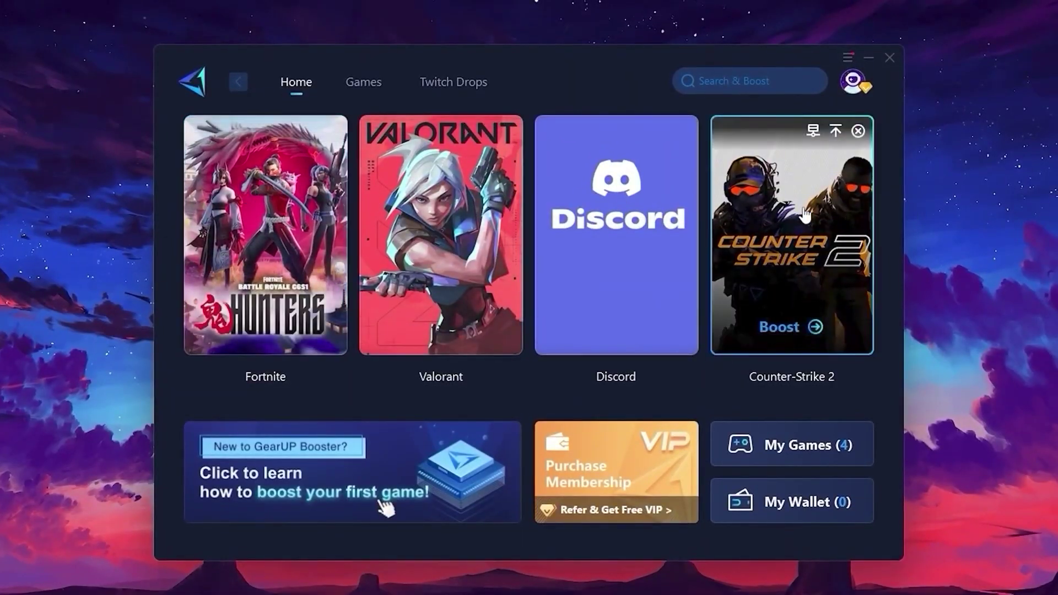
{"action": "left_click", "coordinate": [363, 83]}
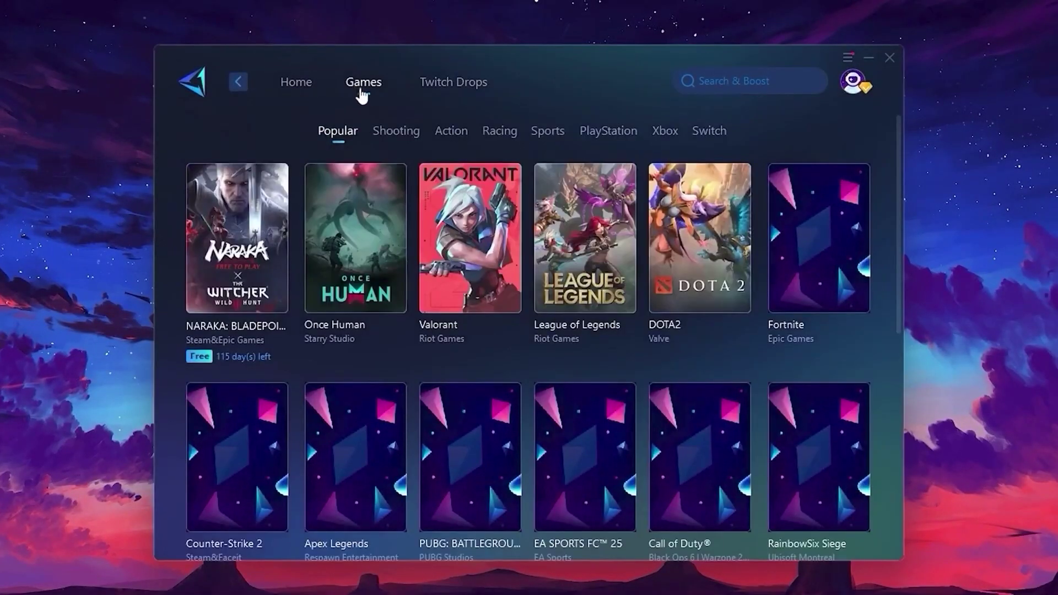
{"action": "mouse_move", "coordinate": [522, 186]}
{"action": "mouse_move", "coordinate": [730, 198]}
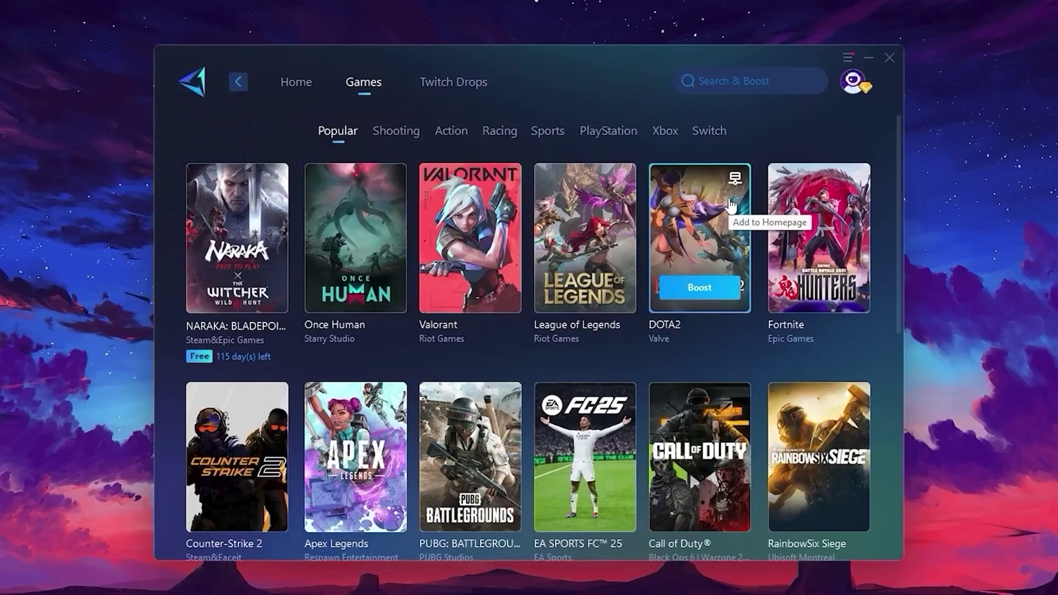
{"action": "left_click", "coordinate": [297, 90]}
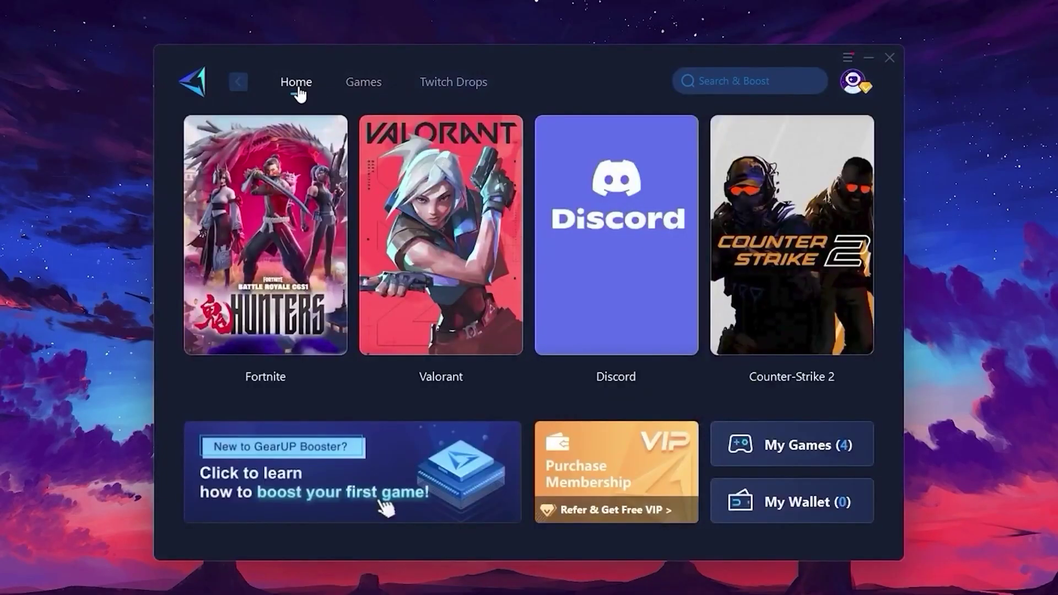
{"action": "mouse_move", "coordinate": [283, 237]}
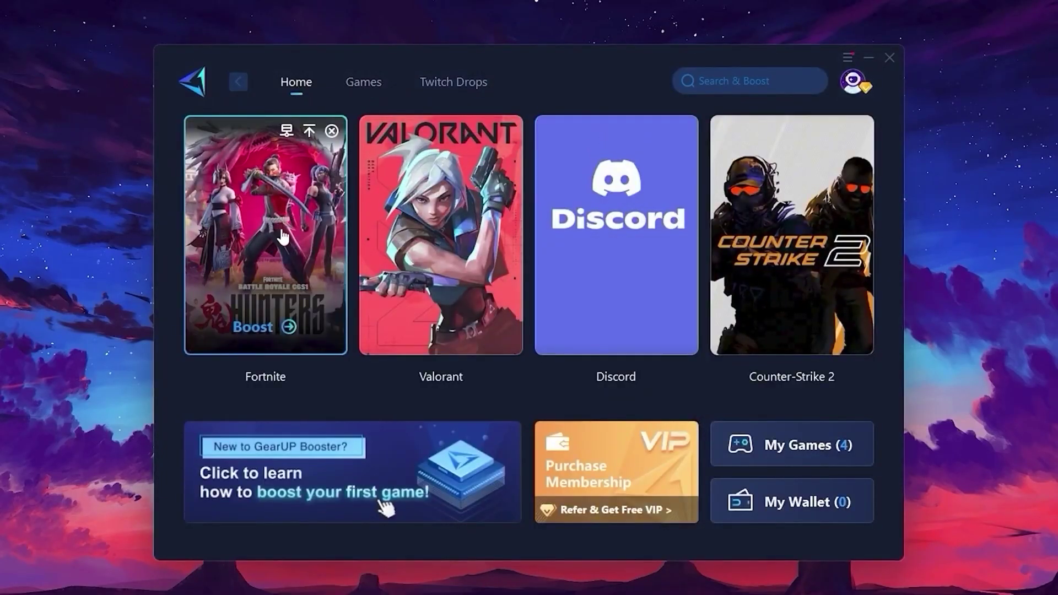
Step: Boost Fortnite and review the region list, keeping Middle East
{"action": "left_click", "coordinate": [254, 329]}
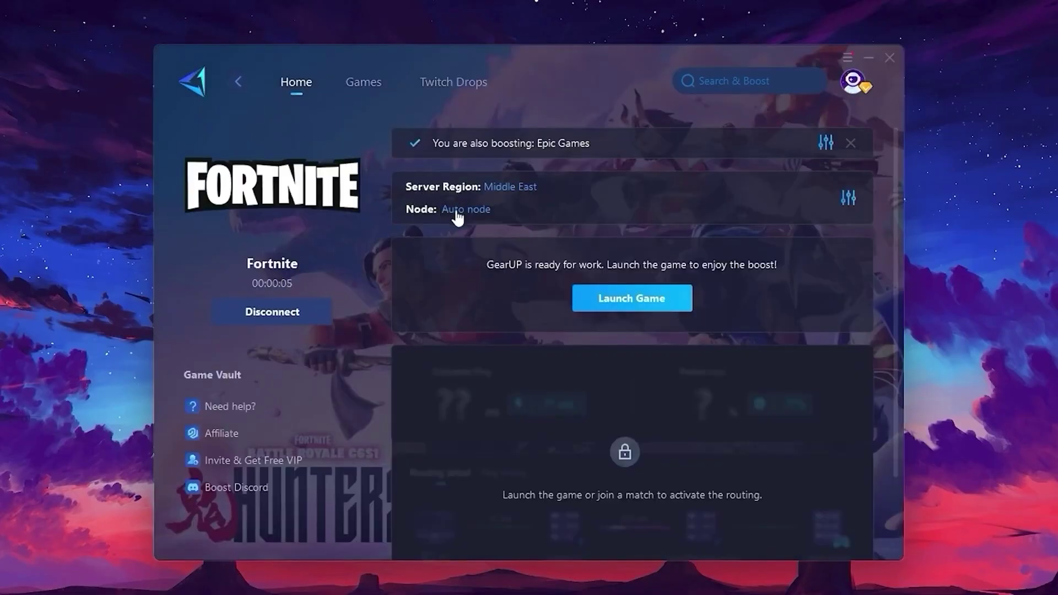
{"action": "left_click", "coordinate": [525, 189]}
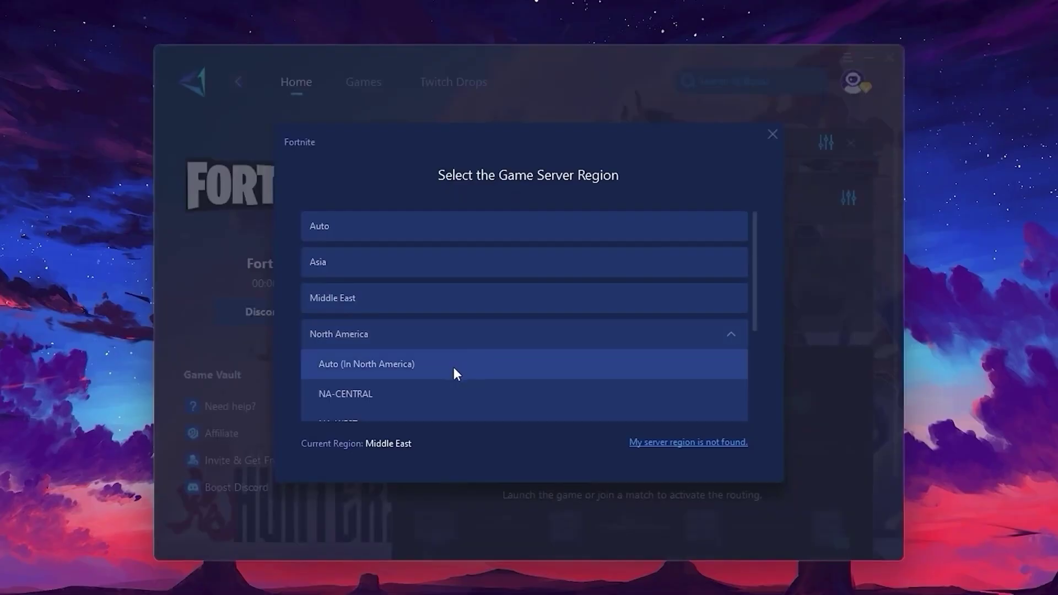
{"action": "scroll", "coordinate": [485, 341], "scroll_direction": "down", "scroll_amount": 1}
{"action": "scroll", "coordinate": [485, 330], "scroll_direction": "up", "scroll_amount": 1}
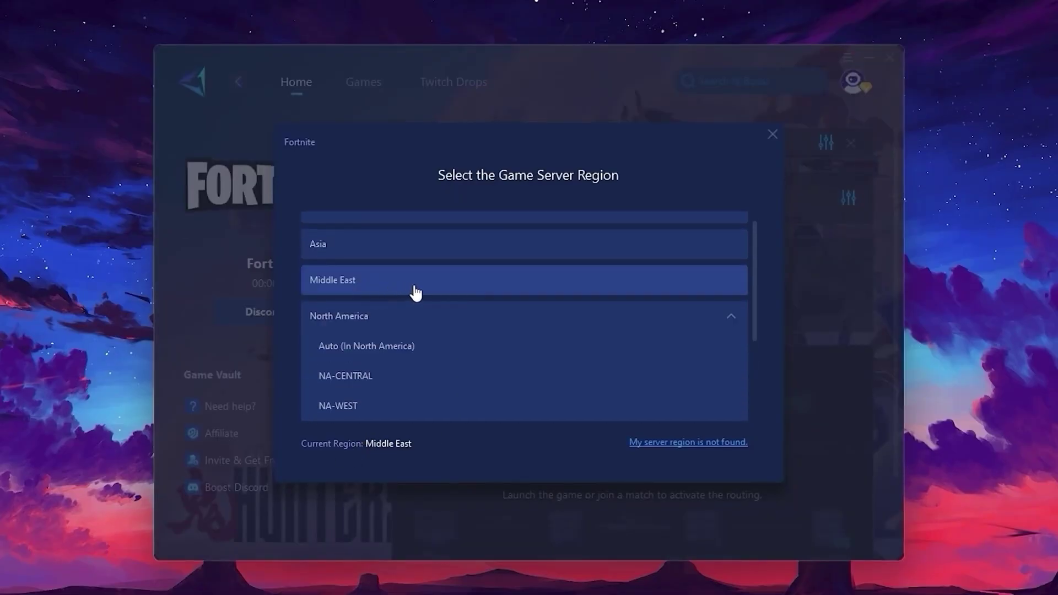
{"action": "left_click", "coordinate": [773, 134]}
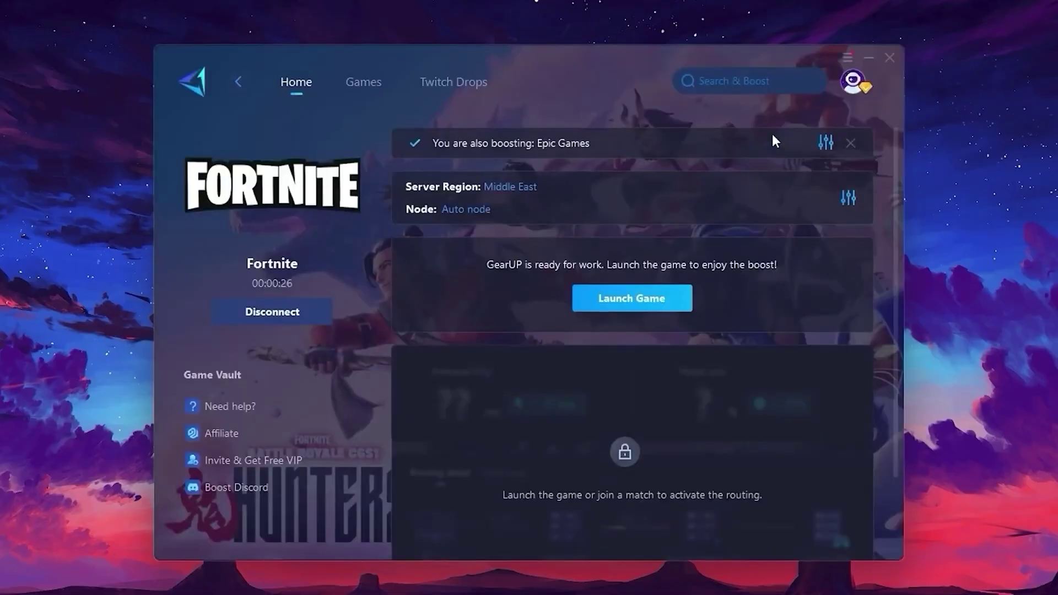
Step: Browse the Middle East node list and keep the Auto node
{"action": "left_click", "coordinate": [463, 209]}
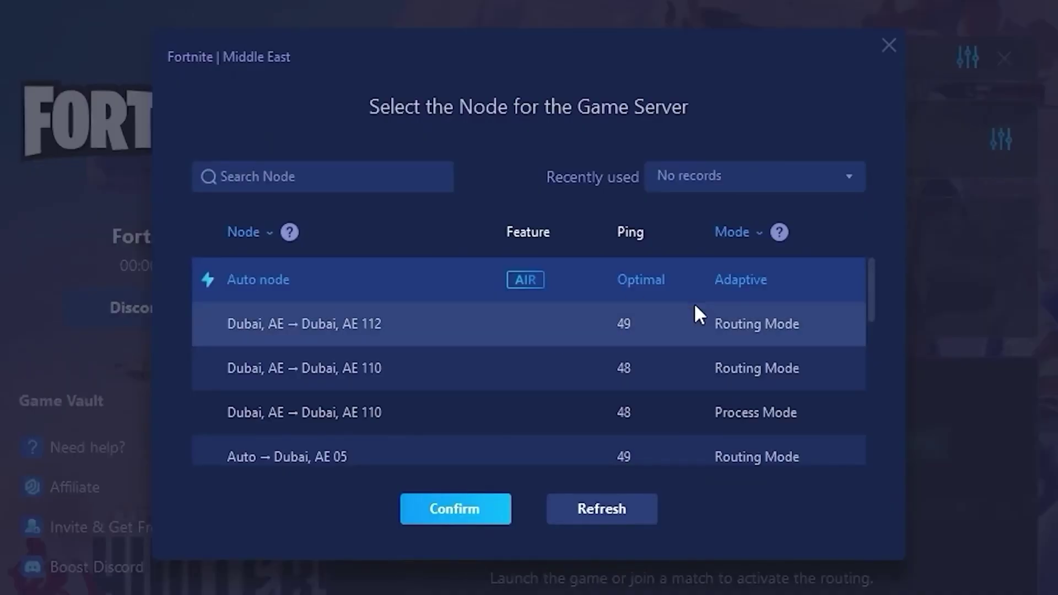
{"action": "scroll", "coordinate": [695, 306], "scroll_direction": "down", "scroll_amount": 2}
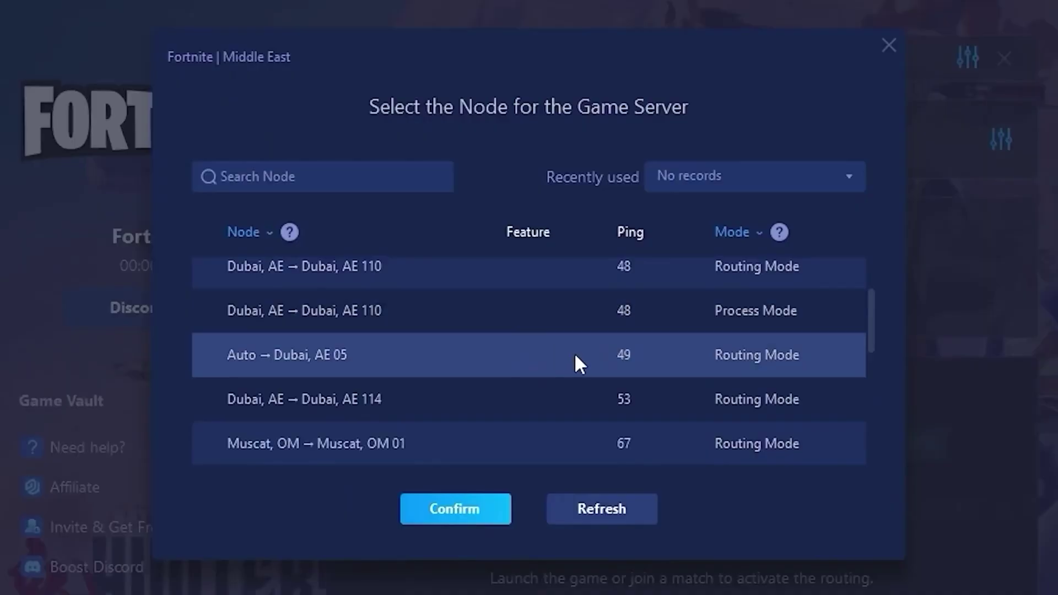
{"action": "scroll", "coordinate": [697, 372], "scroll_direction": "up", "scroll_amount": 2}
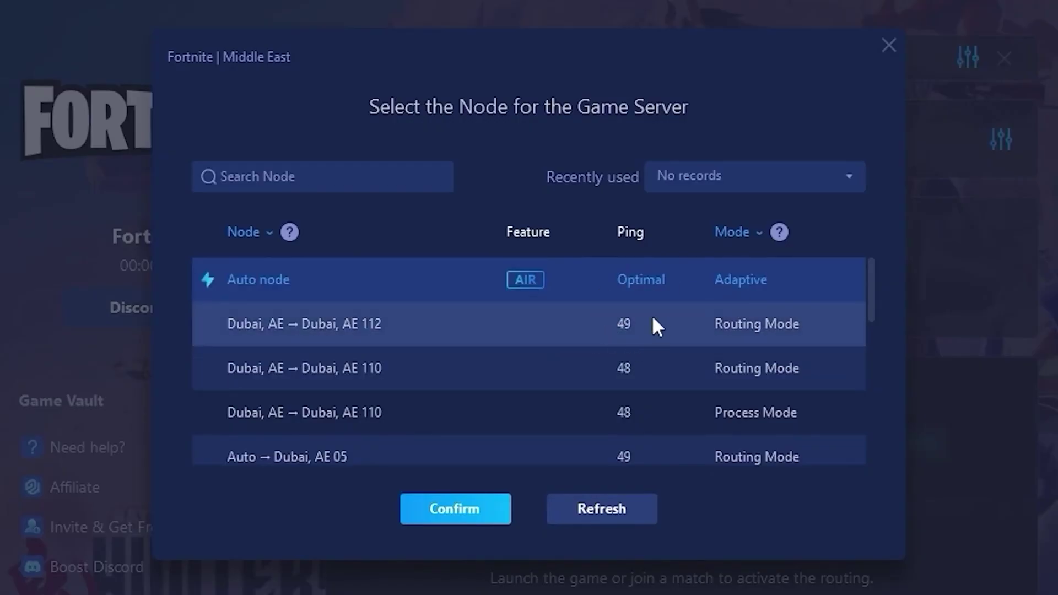
{"action": "left_click", "coordinate": [890, 46]}
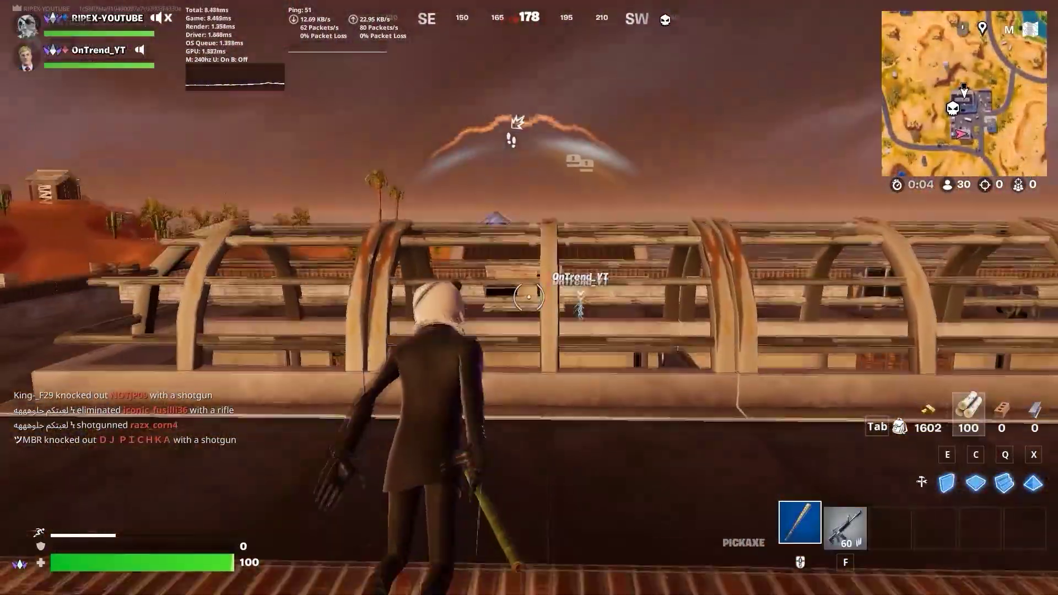
Step: Equip the assault rifle, fire seven shots at enemies, reload, and move along the rooftop
{"action": "key", "text": "2"}
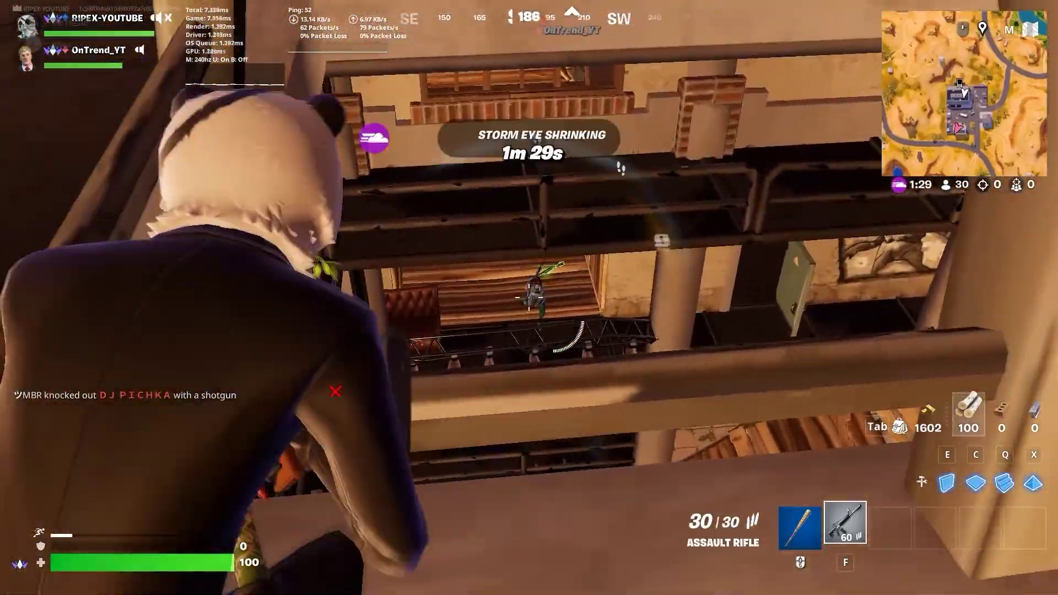
{"action": "left_click", "coordinate": [529, 297]}
{"action": "left_click", "coordinate": [529, 298]}
{"action": "left_click", "coordinate": [529, 297]}
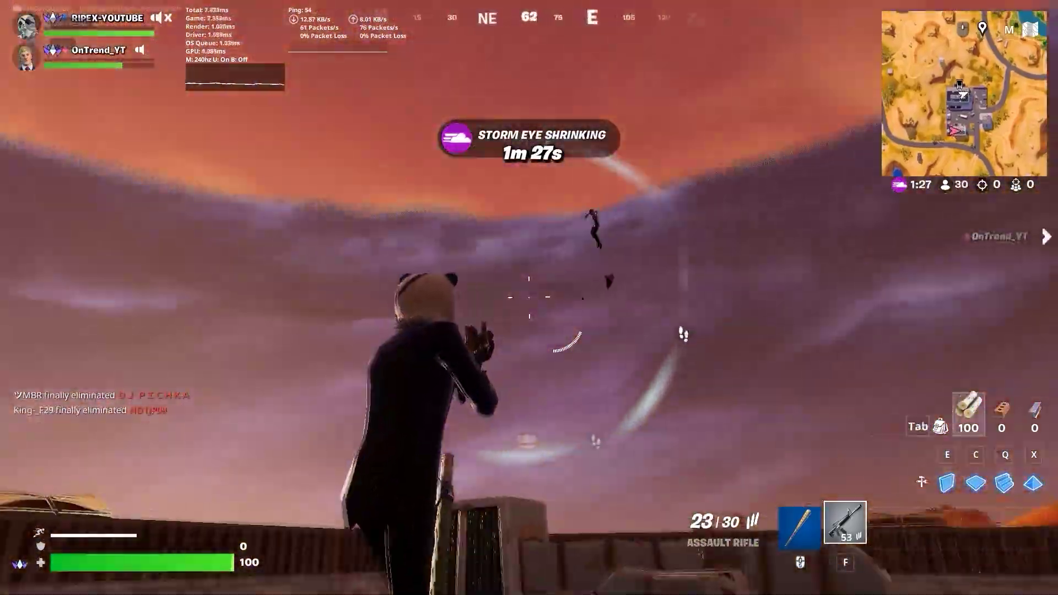
{"action": "left_click", "coordinate": [529, 298]}
{"action": "left_click", "coordinate": [529, 298]}
{"action": "left_click", "coordinate": [530, 298]}
{"action": "left_click", "coordinate": [529, 298]}
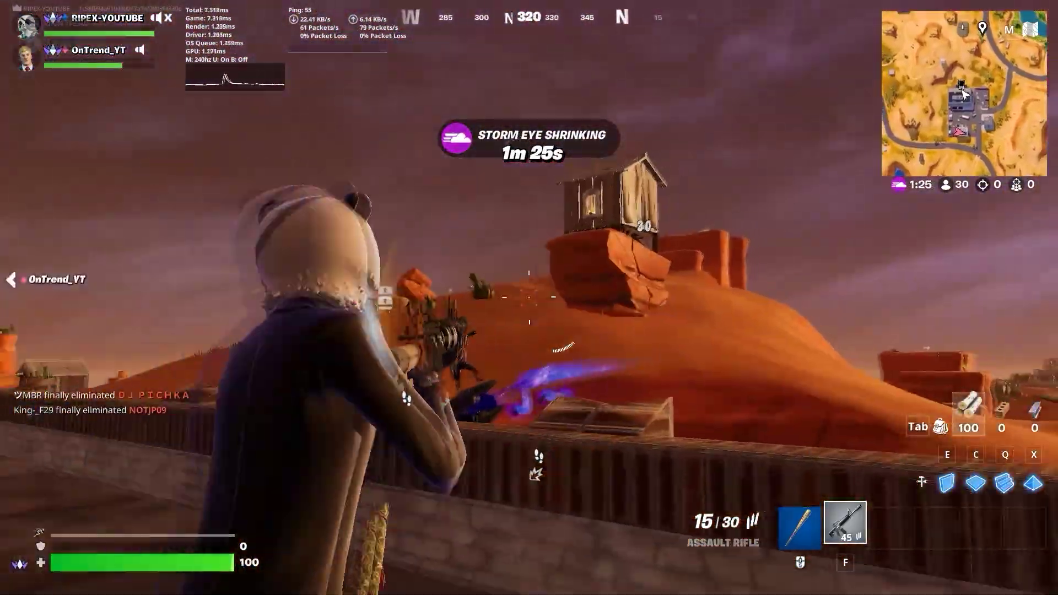
{"action": "key", "text": "r"}
{"action": "key", "text": "w"}
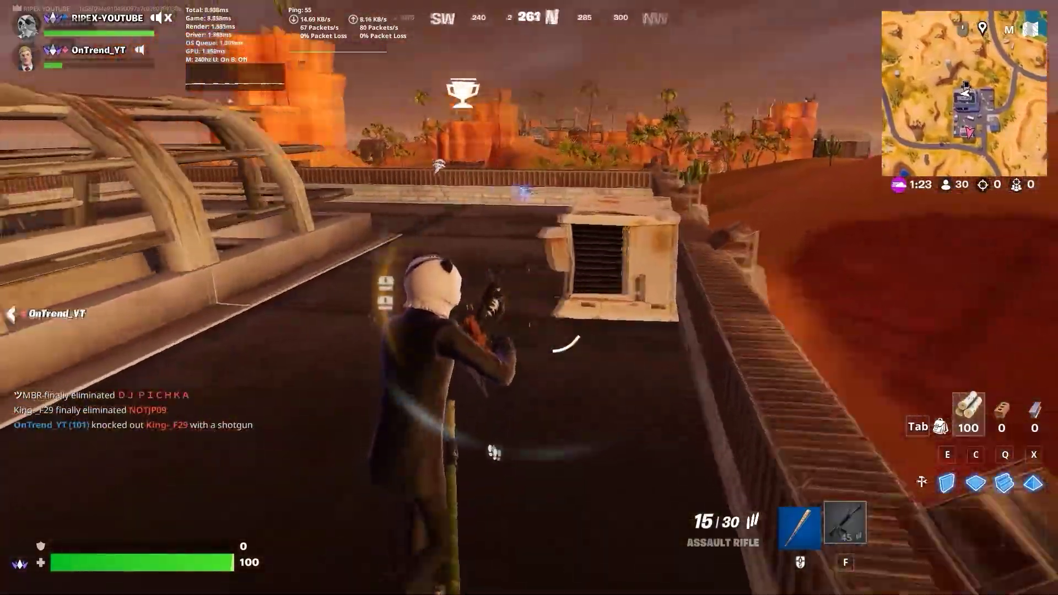